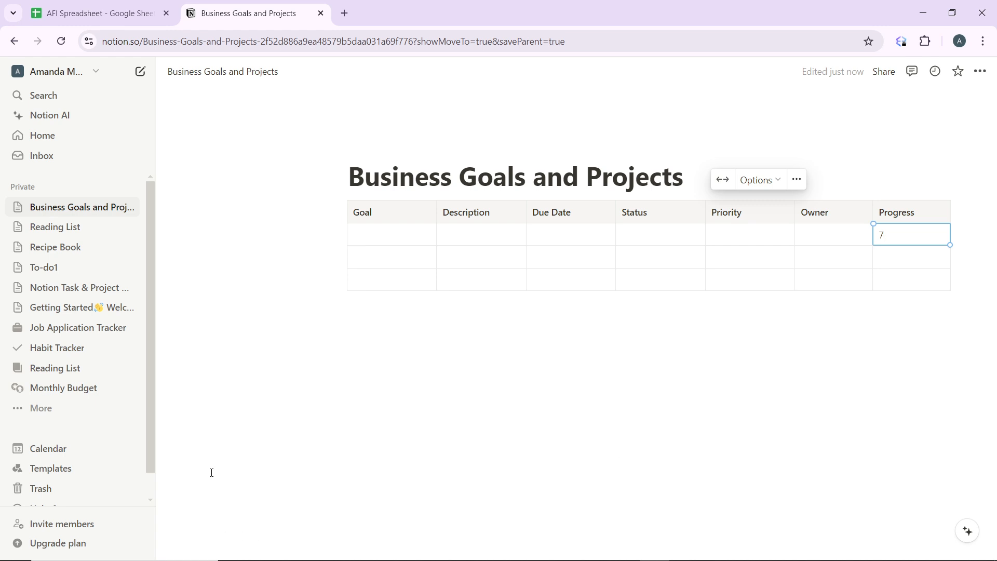
# Open the Notion Task & Project Manager page and look through its Getting Started, Projects and Tasks sections.
pyautogui.click(86, 289)
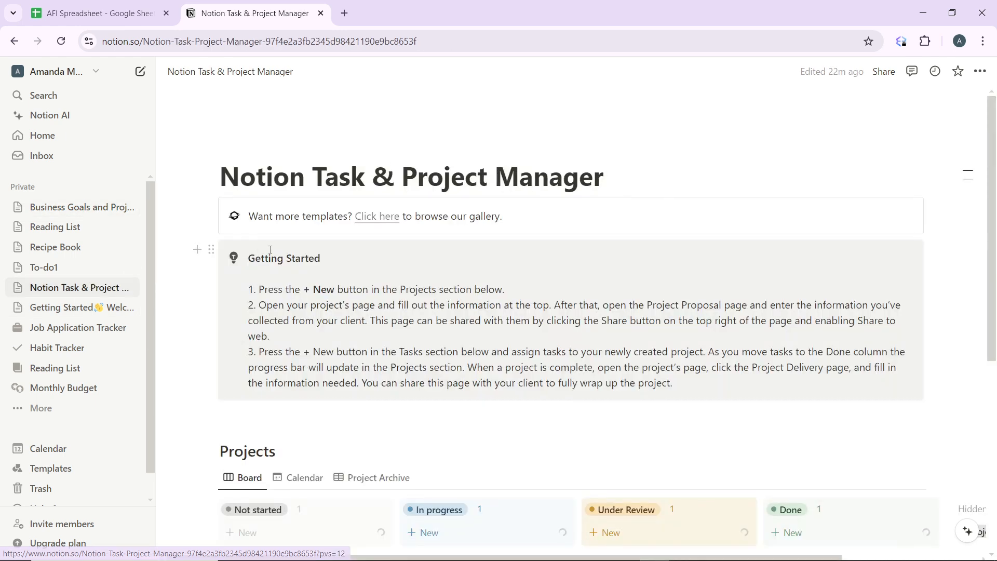
pyautogui.scroll(-9, 449, 363)
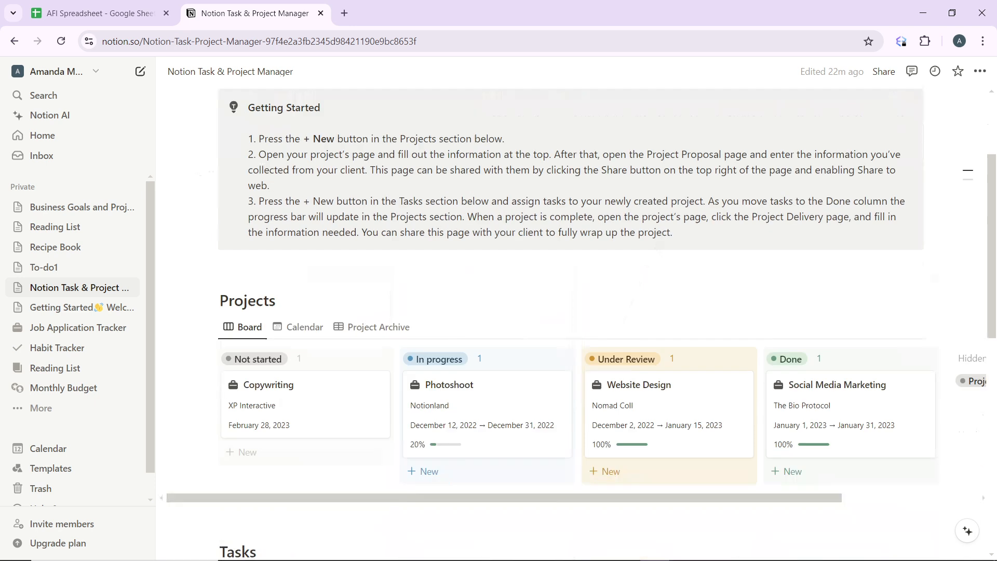
pyautogui.scroll(5, 581, 322)
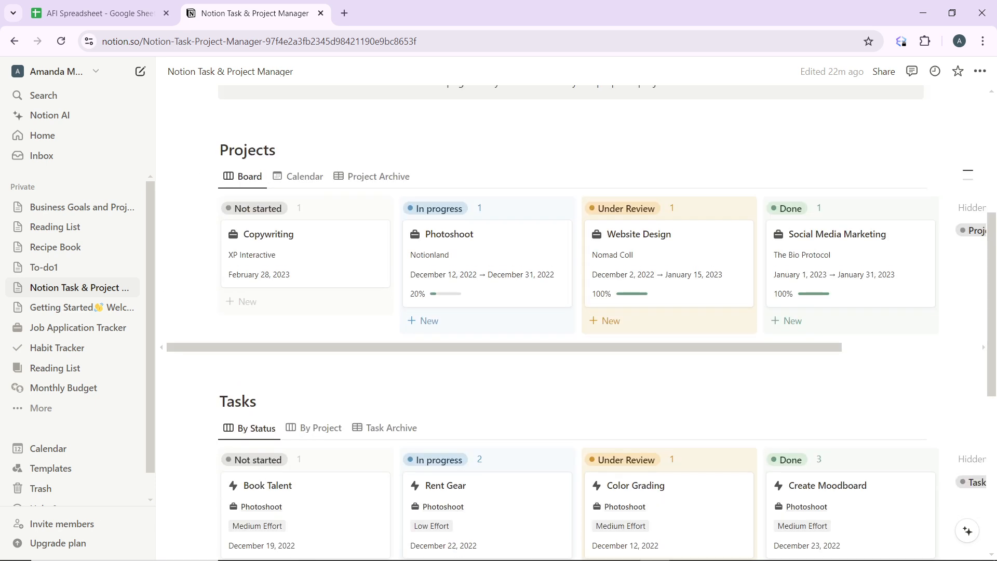
pyautogui.scroll(2, 581, 322)
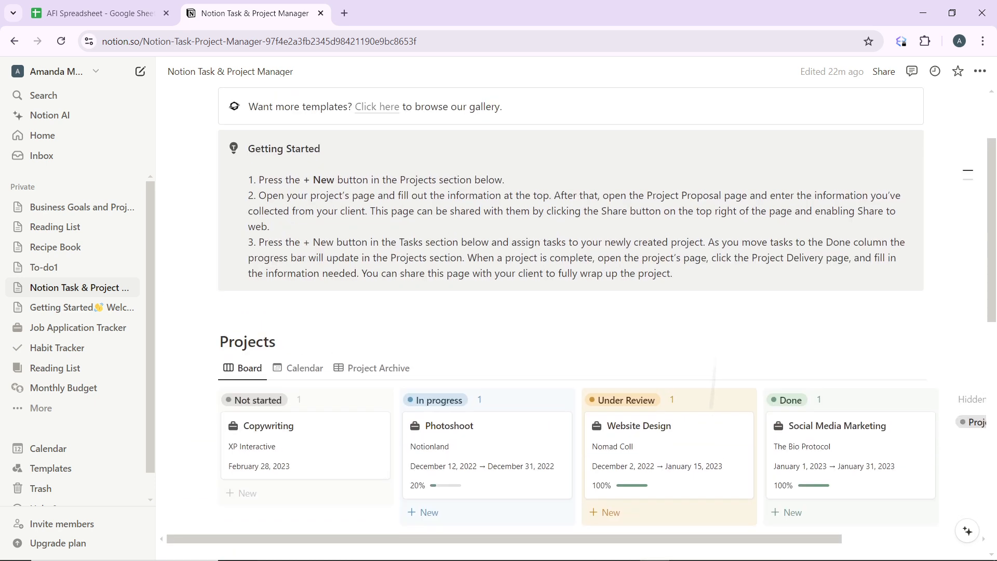
pyautogui.scroll(-6, 582, 322)
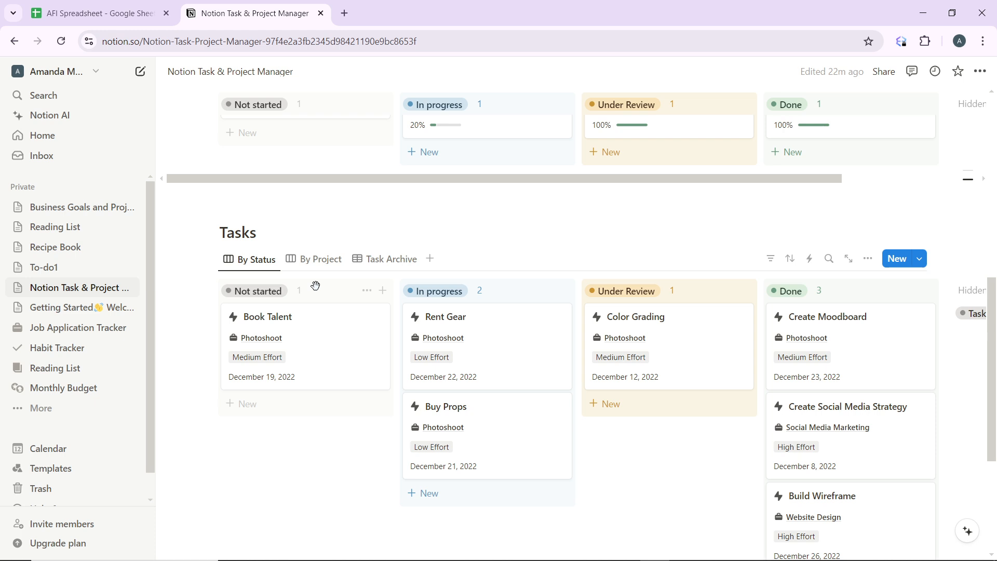
# Move the Book Talent card in the Tasks board to In progress and back to Not started.
pyautogui.moveTo(314, 287); pyautogui.dragTo(246, 283)
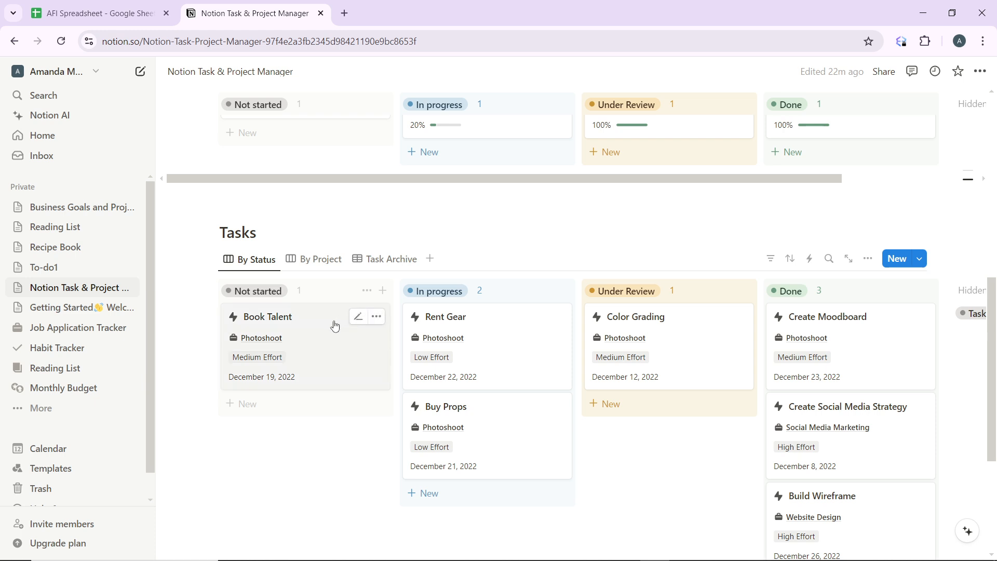
pyautogui.moveTo(337, 329); pyautogui.dragTo(526, 315)
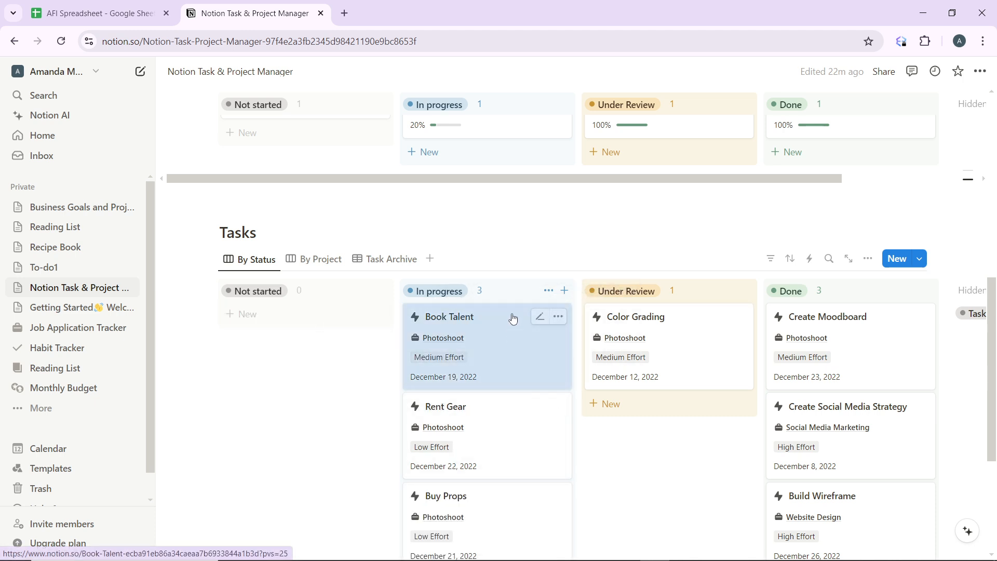
pyautogui.moveTo(494, 329); pyautogui.dragTo(307, 334)
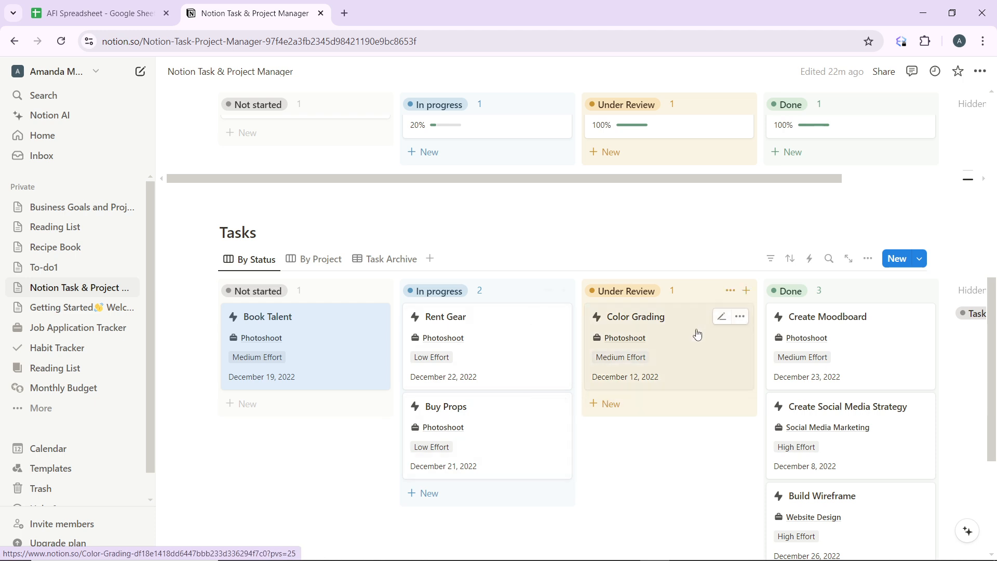
# Reorder the Tasks board columns to Not started, In progress, Done, Under Review, declining to remove the ascending group sorting.
pyautogui.moveTo(665, 292); pyautogui.dragTo(568, 298)
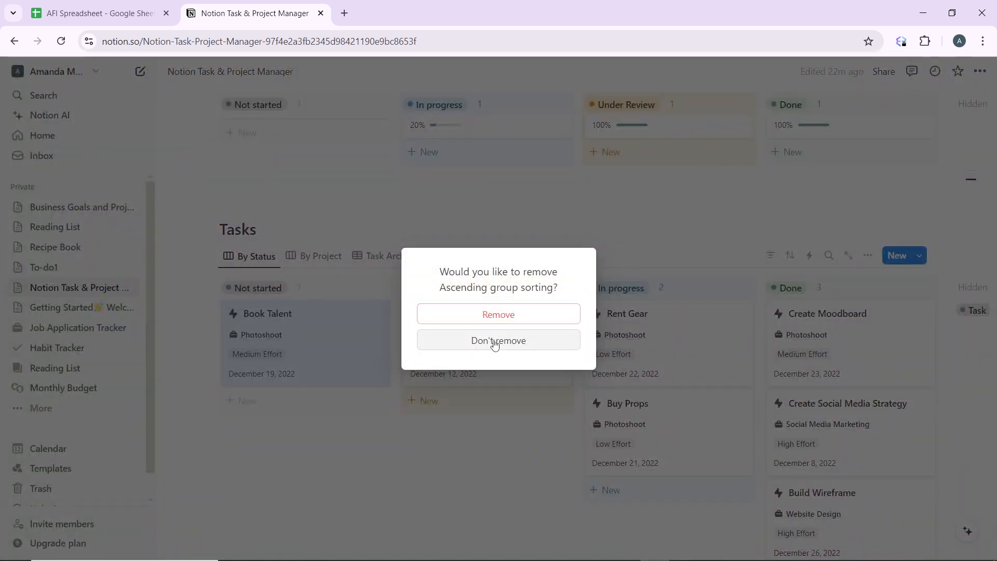
pyautogui.click(525, 341)
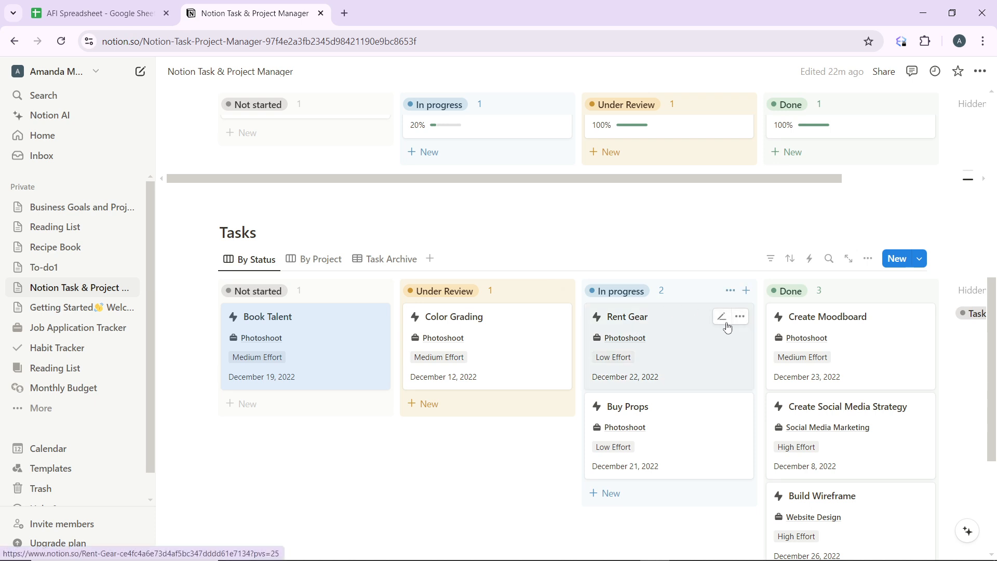
pyautogui.moveTo(834, 285); pyautogui.dragTo(675, 315)
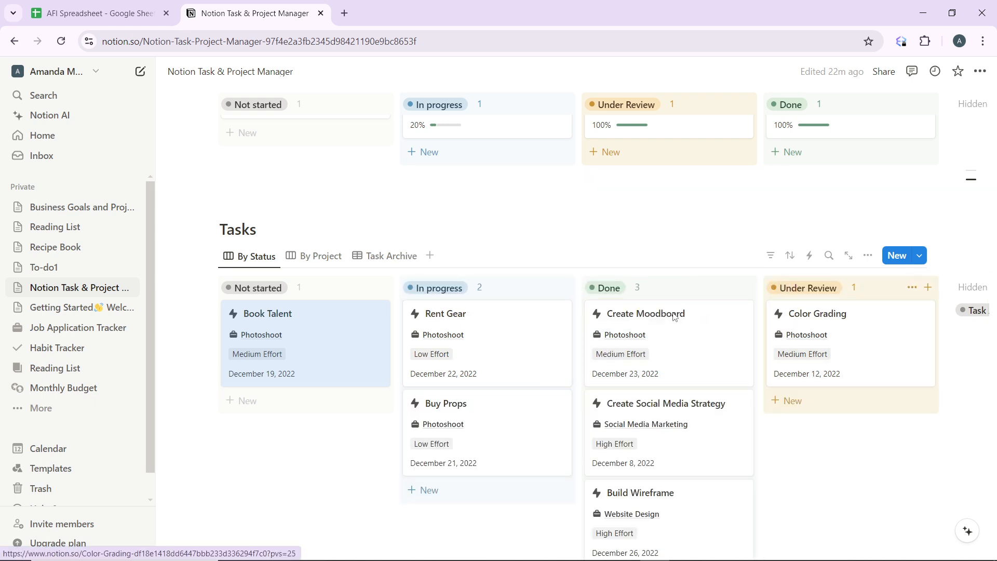
pyautogui.click(502, 341)
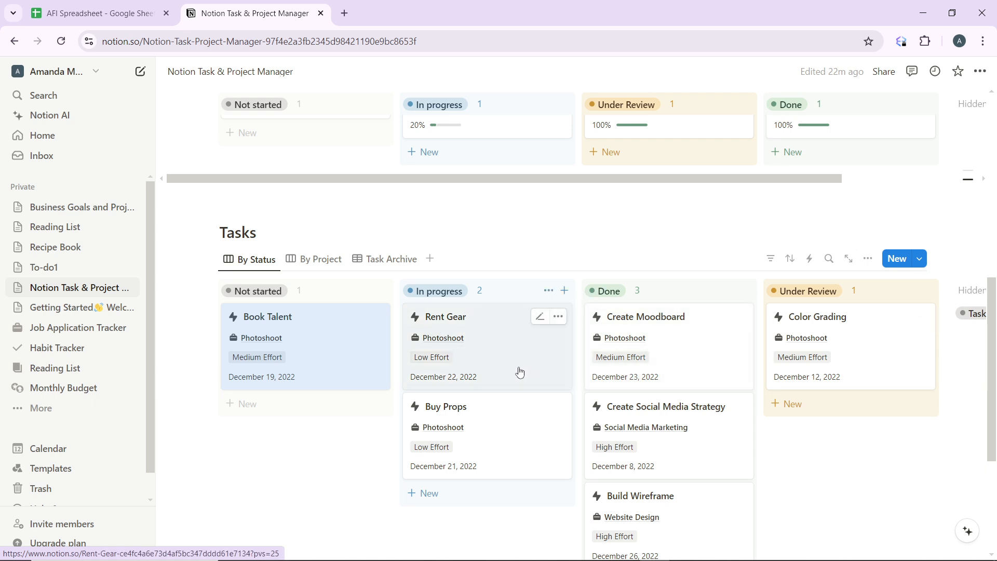
# View the Not started group's options and the Book Talent card's actions without choosing any.
pyautogui.scroll(-2, 519, 372)
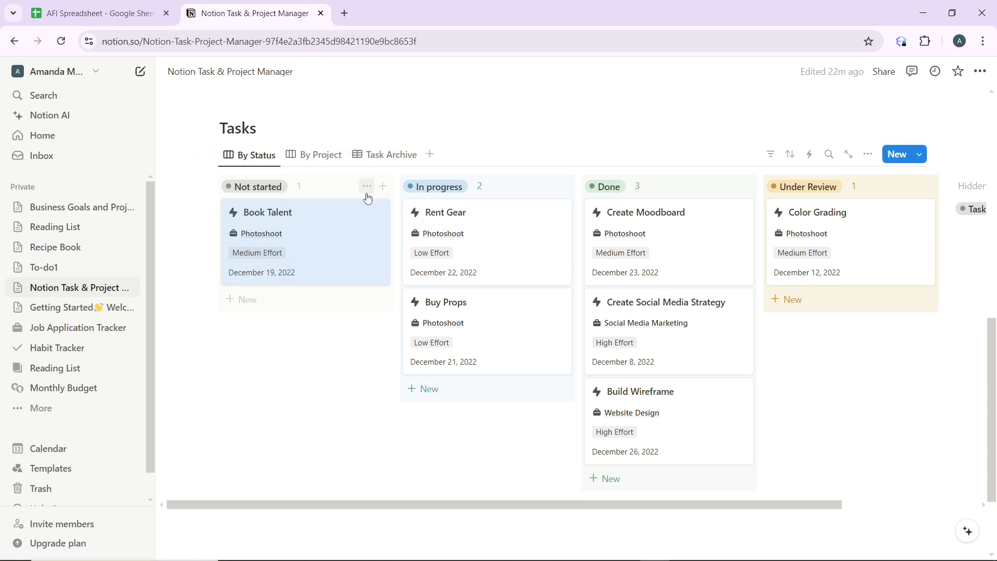
pyautogui.click(366, 187)
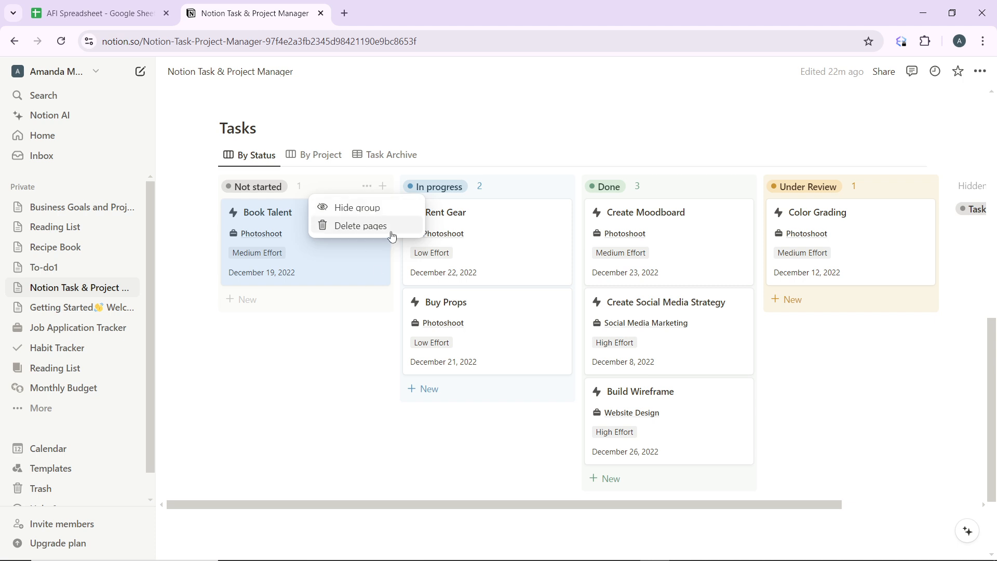
pyautogui.click(414, 207)
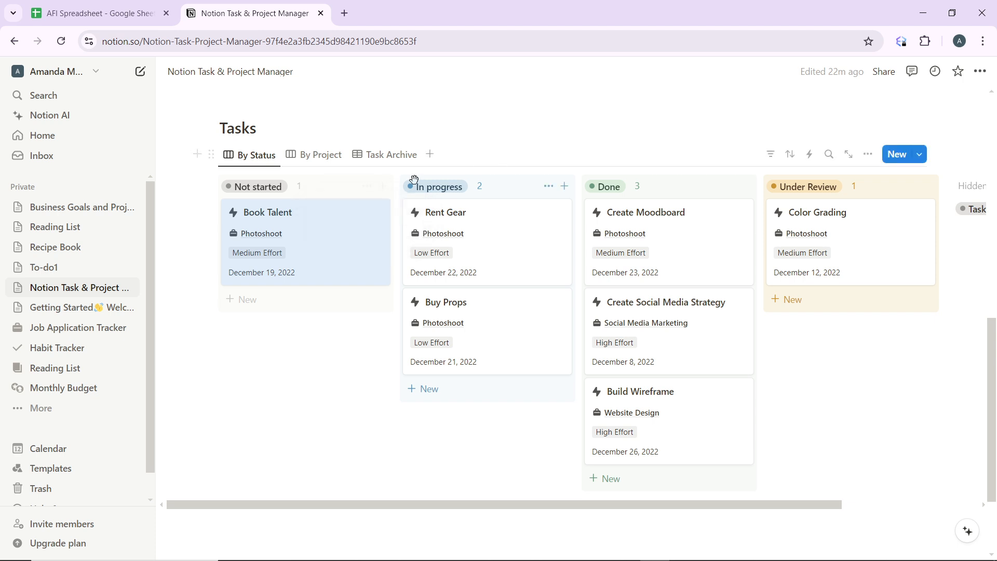
pyautogui.click(376, 213)
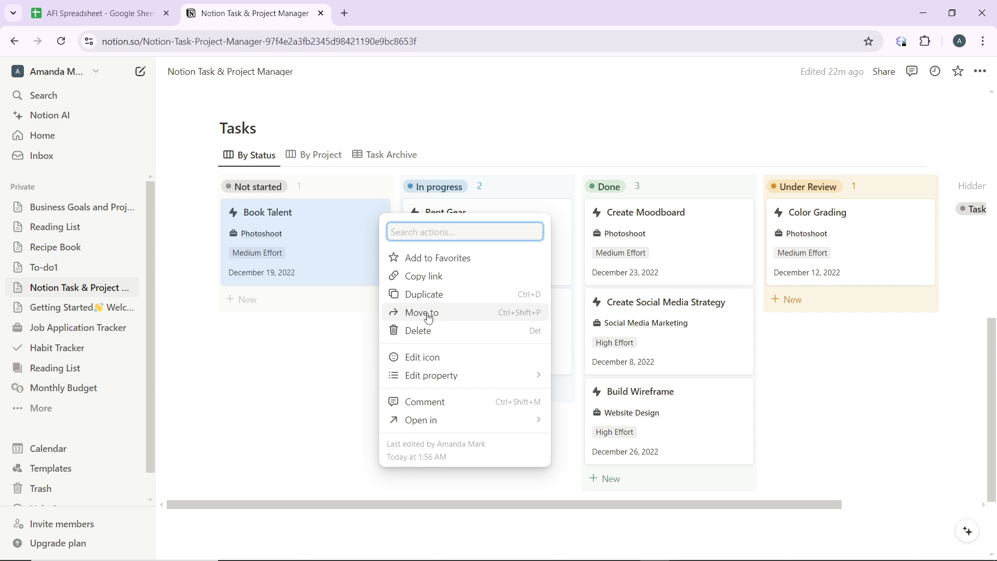
pyautogui.click(272, 334)
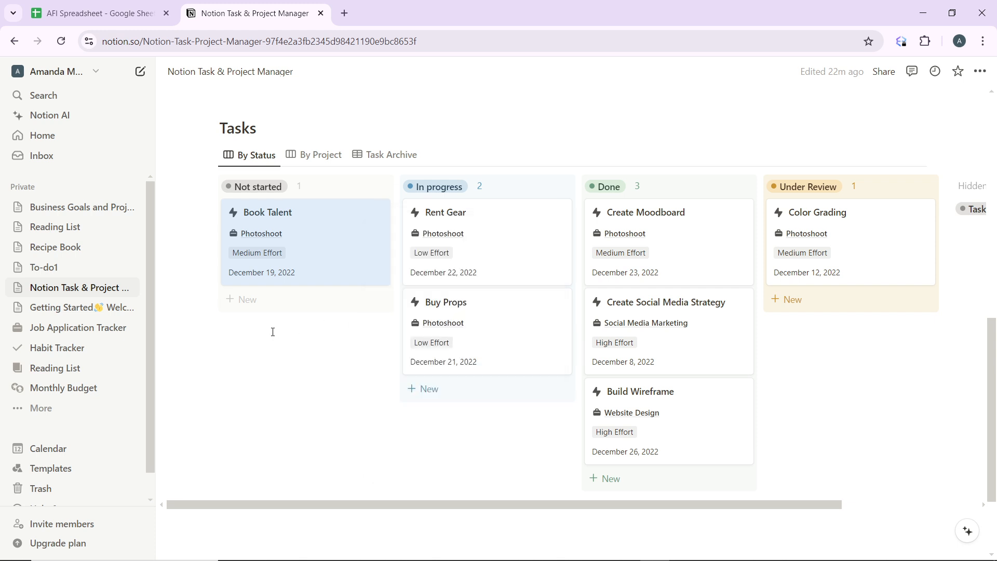
# Open the Reading List page listed beneath Business Goals and Projects and place the cursor below its table.
pyautogui.click(73, 226)
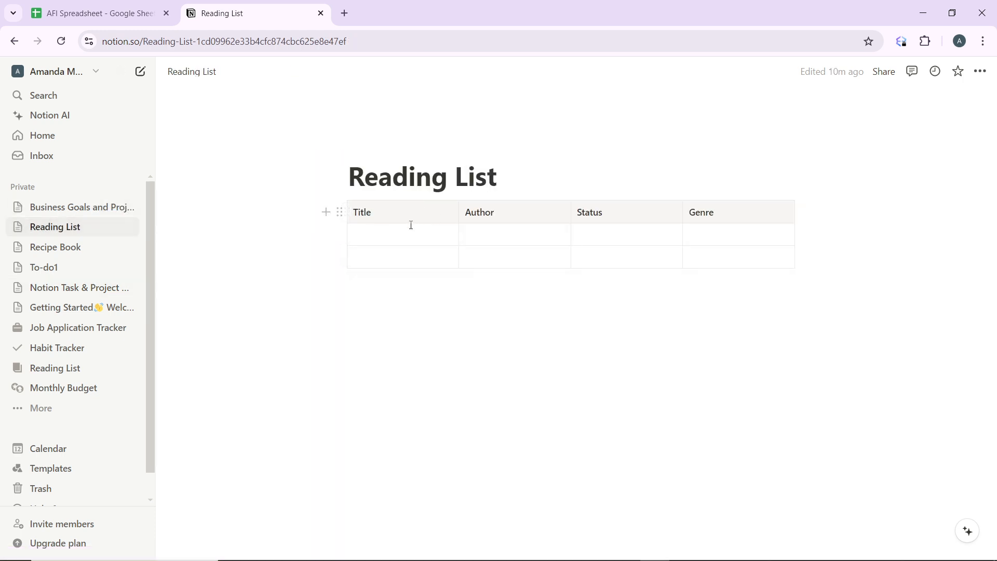
pyautogui.press('Escape')
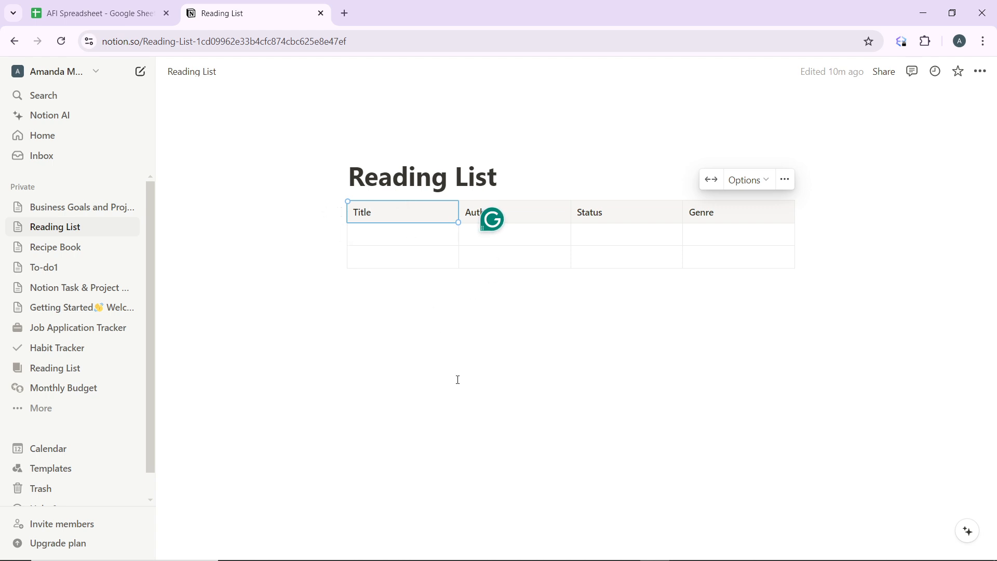
pyautogui.click(414, 332)
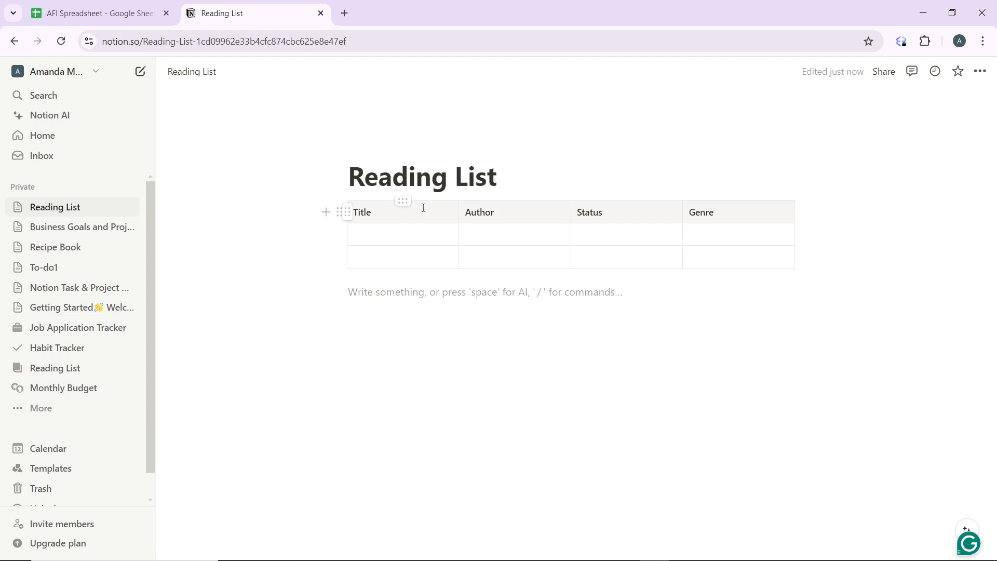
# Insert an empty column to the left of the Title column in the Reading List table.
pyautogui.click(403, 203)
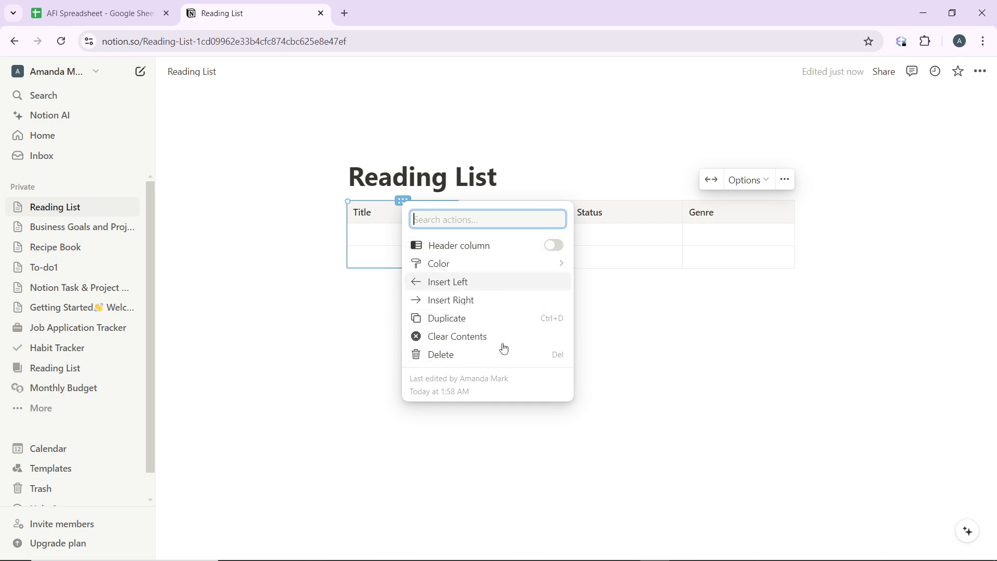
pyautogui.moveTo(508, 262)
pyautogui.click(458, 285)
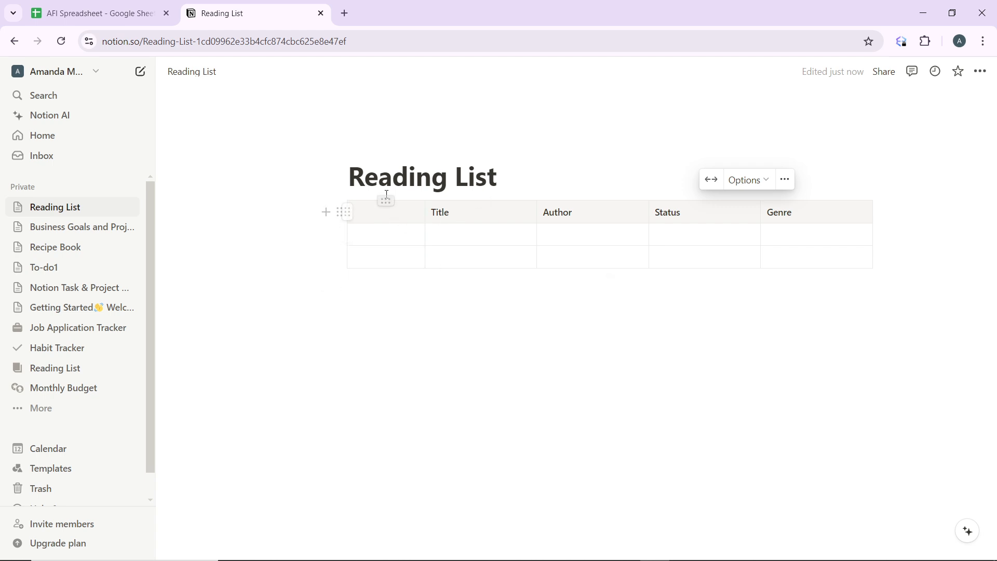
# Delete the empty first column from the Reading List table.
pyautogui.rightClick(405, 218)
pyautogui.click(405, 219)
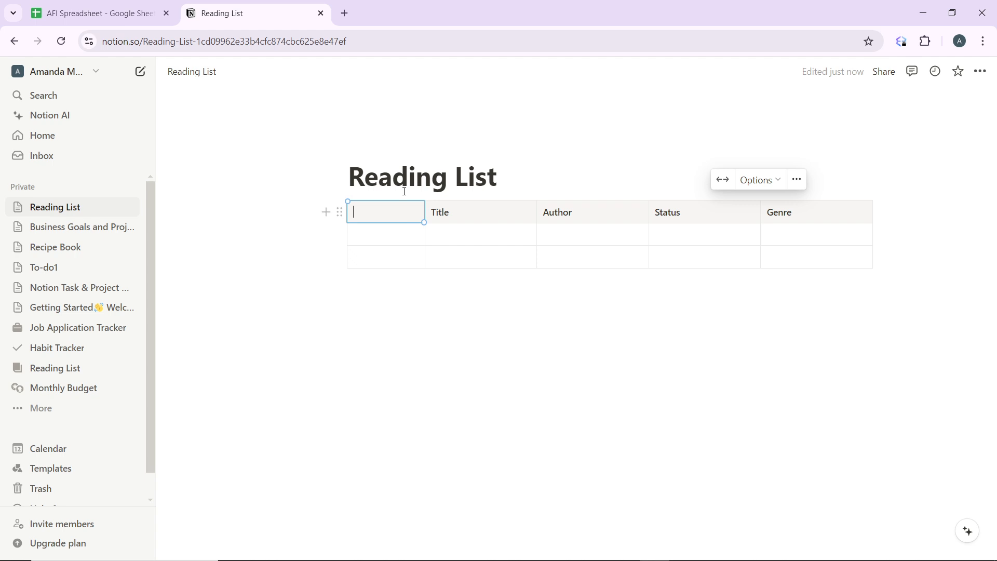
pyautogui.click(386, 201)
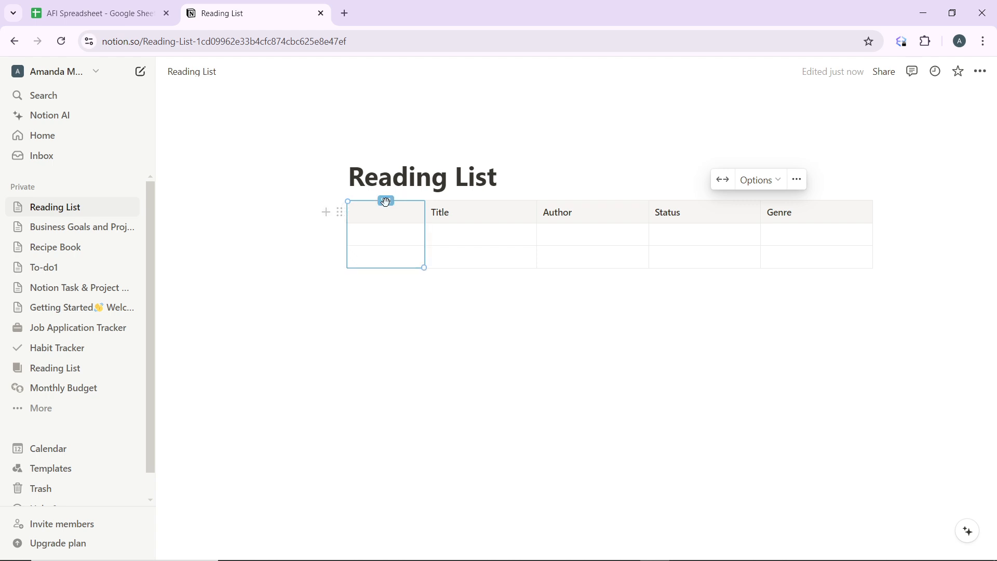
pyautogui.click(386, 202)
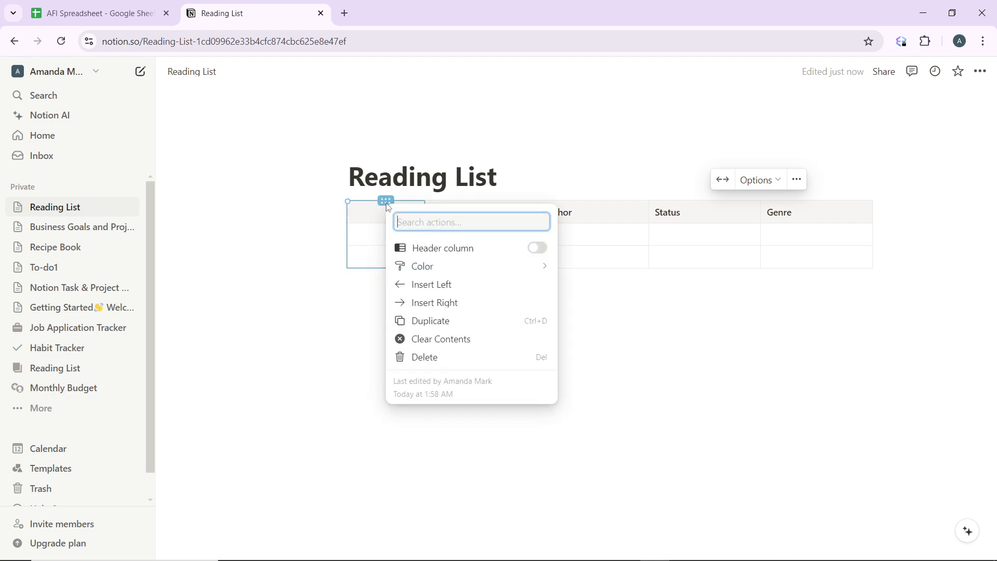
pyautogui.click(433, 358)
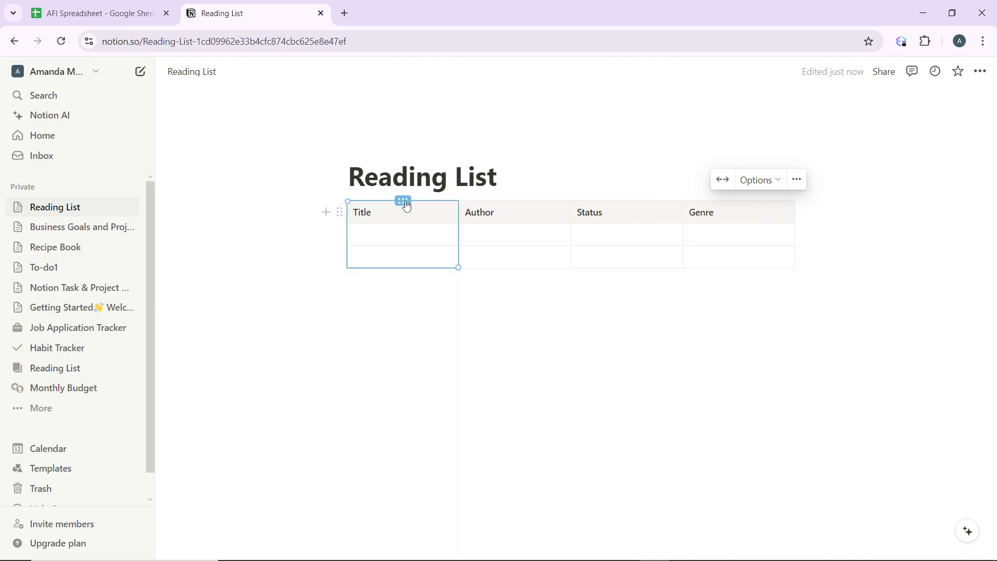
# Move the Title column between Status and Genre, and view the actions for the column and the whole table.
pyautogui.moveTo(403, 203); pyautogui.dragTo(604, 202)
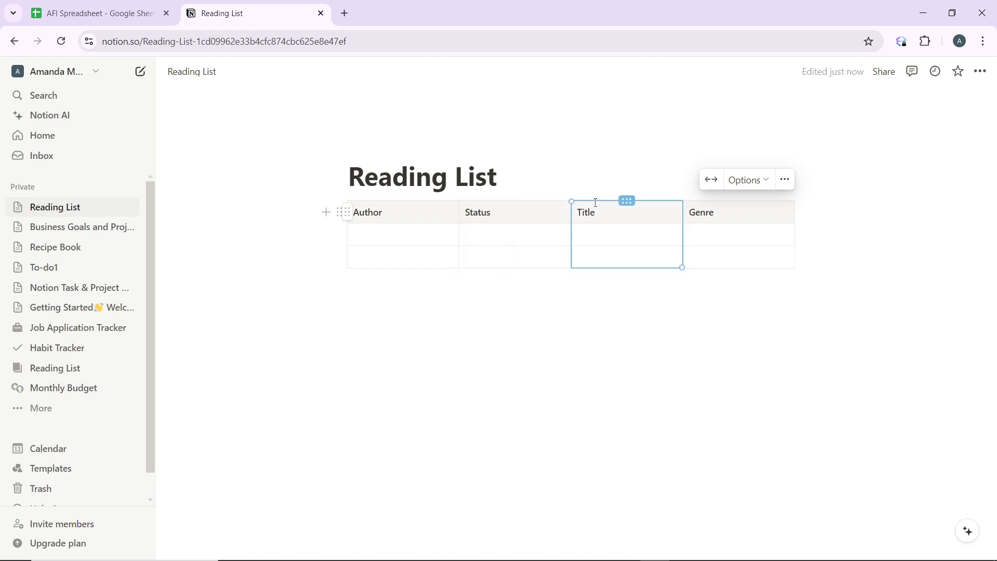
pyautogui.click(628, 202)
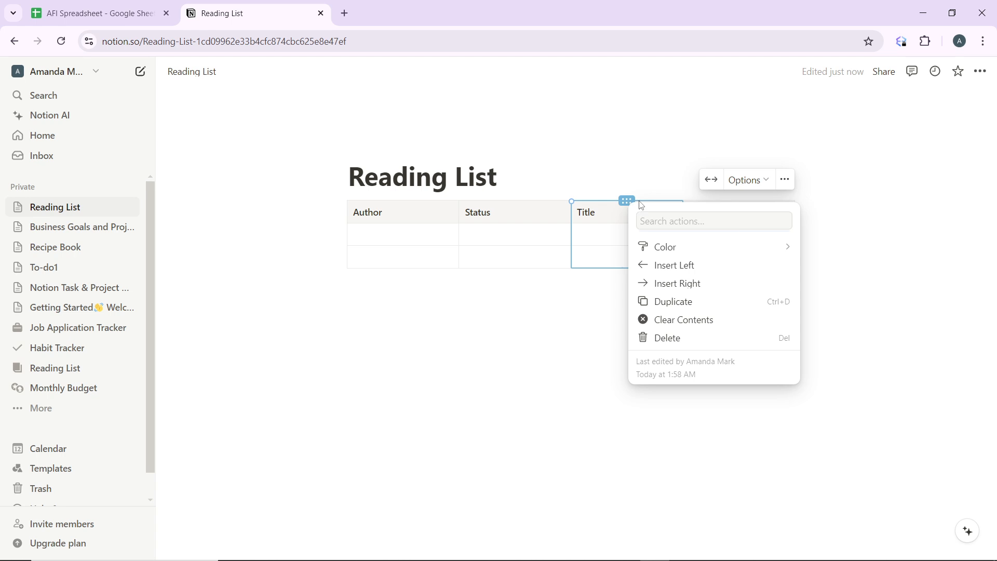
pyautogui.press('Escape')
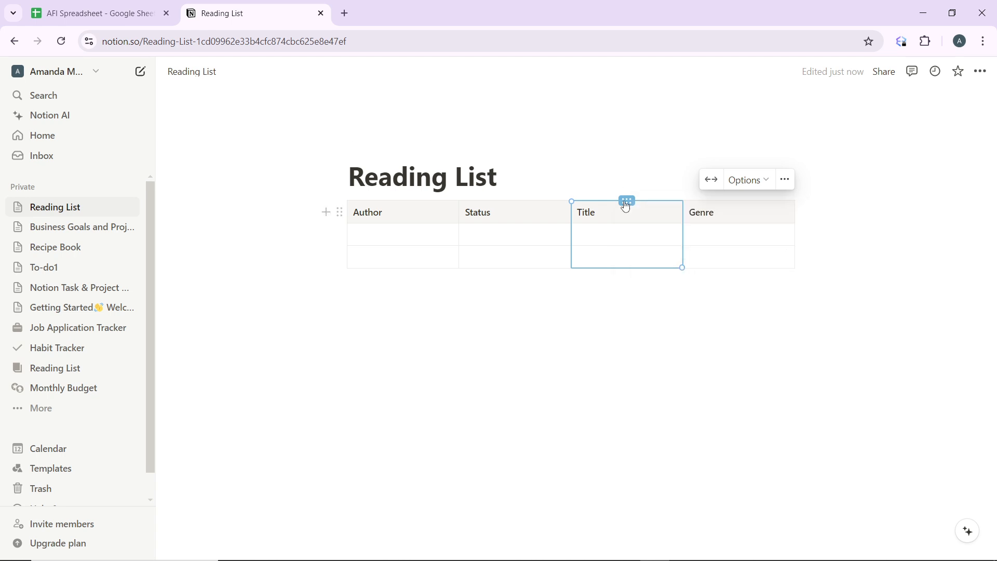
pyautogui.click(786, 181)
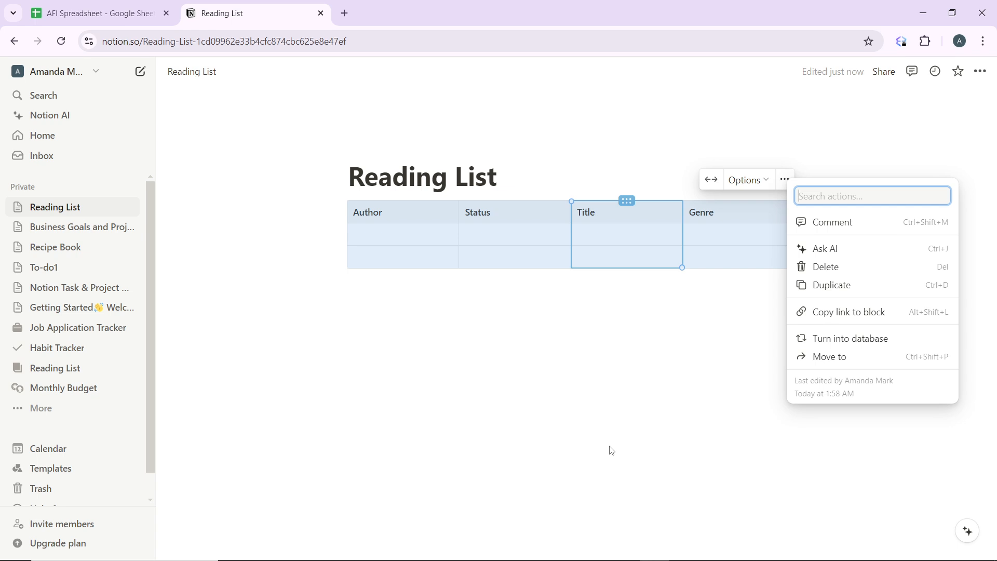
pyautogui.press('Escape')
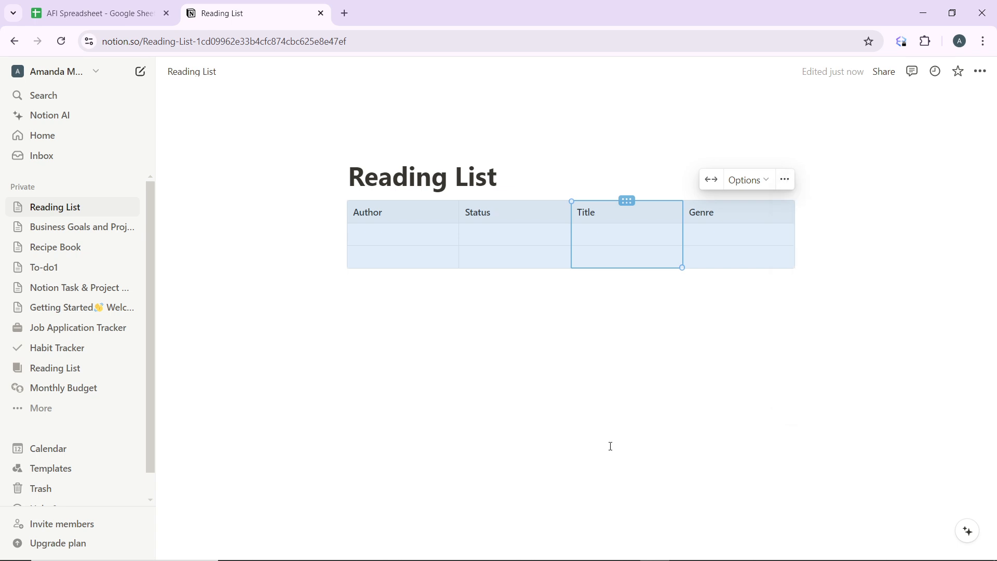